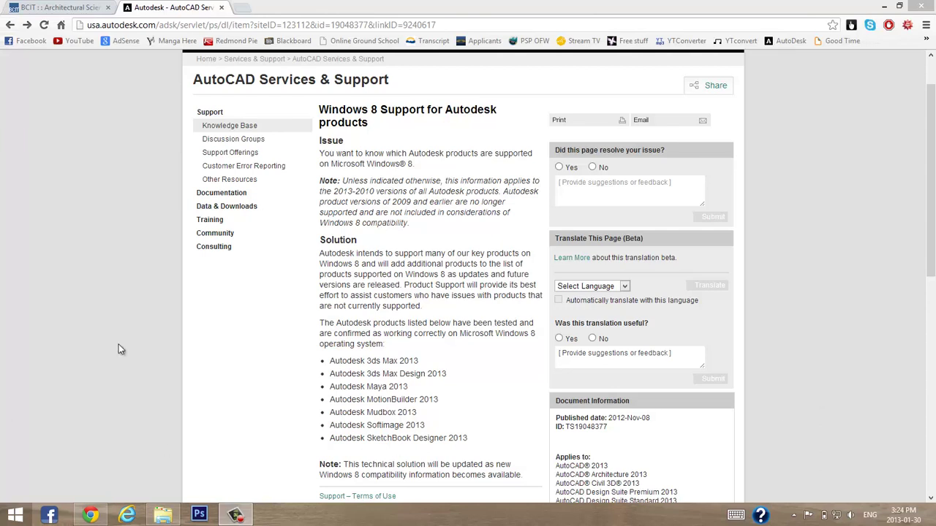
Visit the Start screen, then return to the desktop and the Autodesk support page.
mouse_move(930, 6)
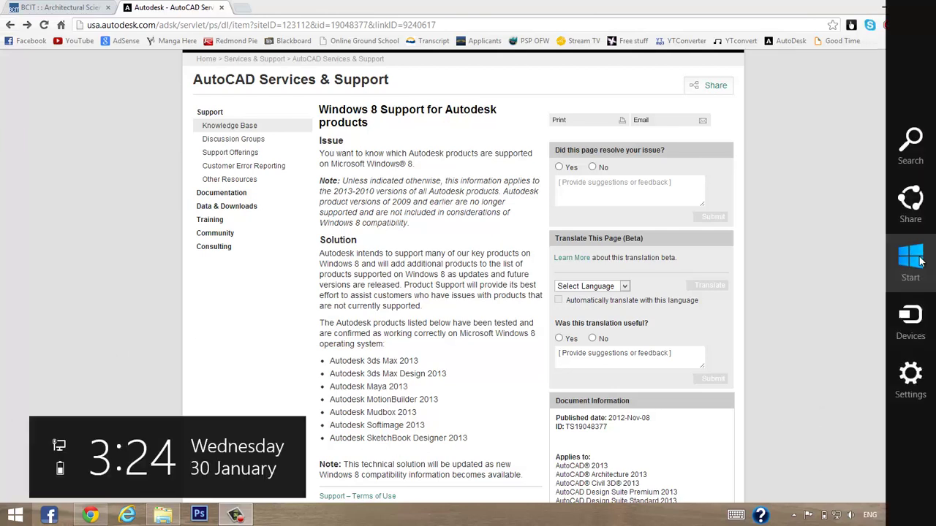
click(919, 256)
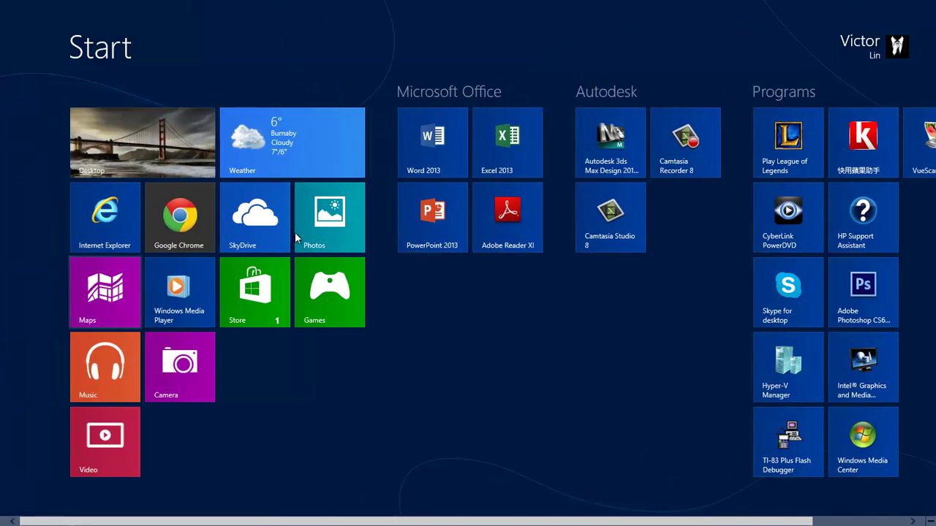
click(144, 148)
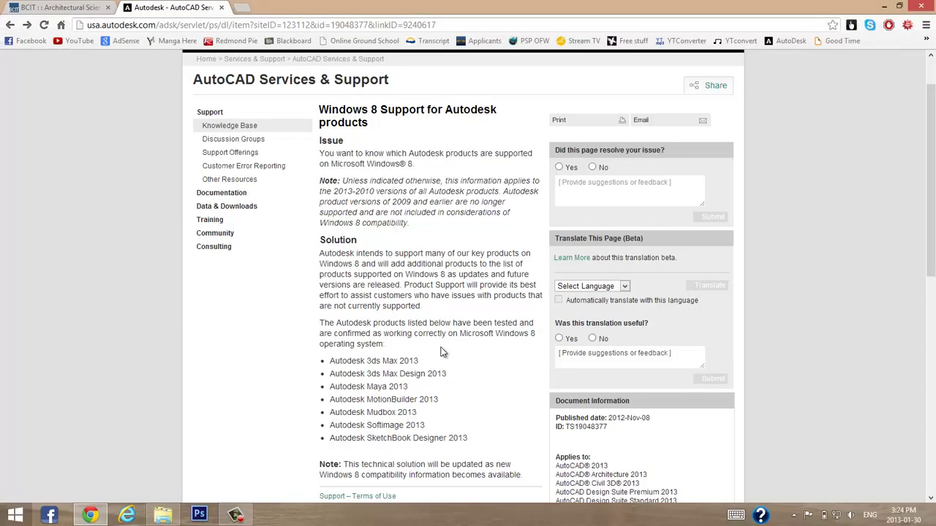
Highlight the seven 2013 Autodesk products listed as Windows 8 supported, then close the page.
scroll(481, 311, down, 1)
scroll(480, 326, up, 1)
mouse_move(335, 361)
mouse_down()
mouse_move(453, 375)
mouse_move(479, 446)
mouse_up()
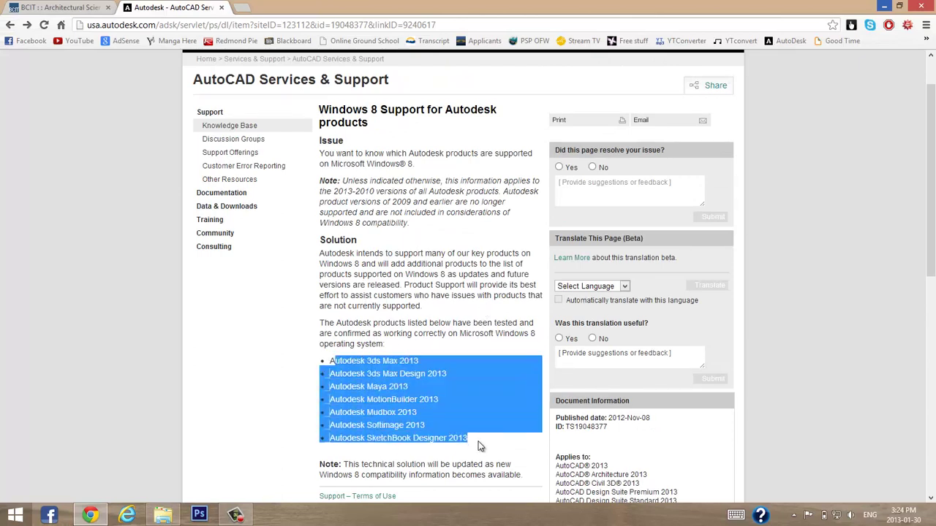
click(414, 320)
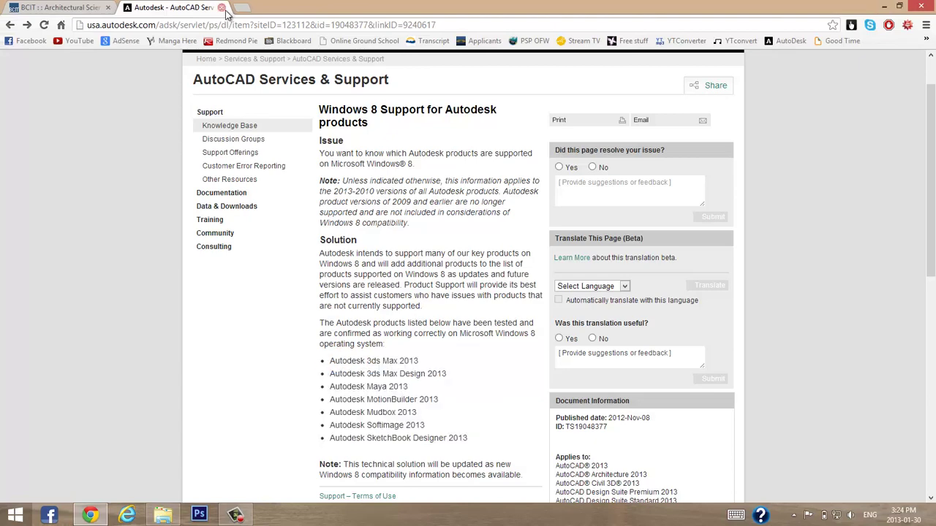
click(221, 7)
Close Chrome and browse from Computer through Local Disk (C:) into the Autodesk folder.
click(915, 5)
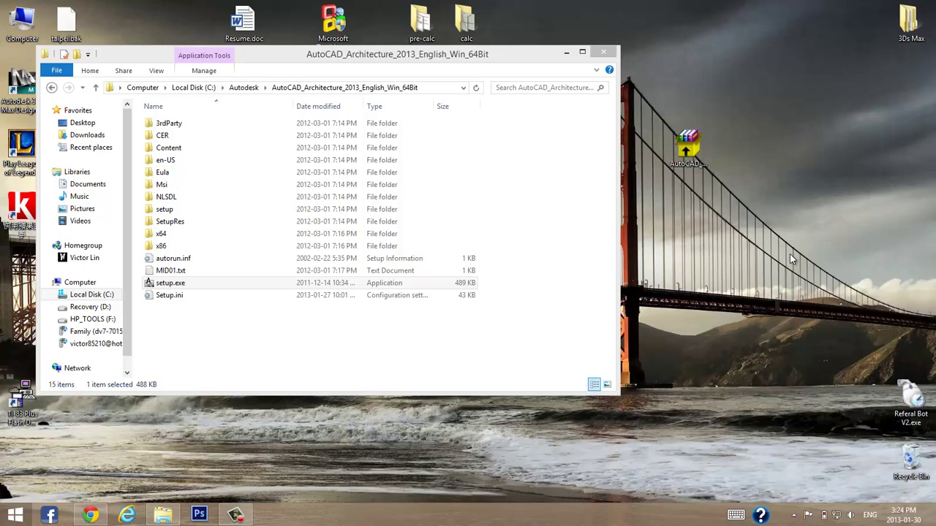
click(701, 152)
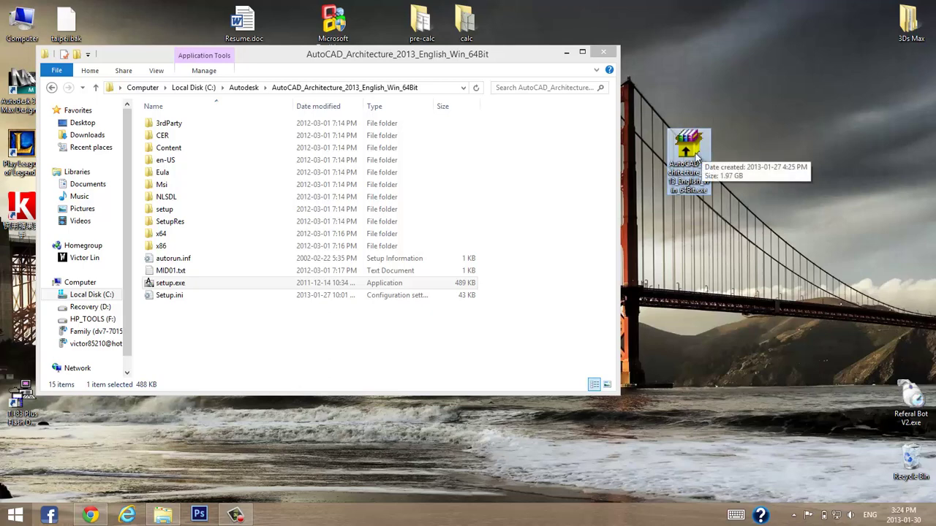
click(60, 88)
click(57, 87)
click(57, 88)
click(57, 88)
double_click(213, 147)
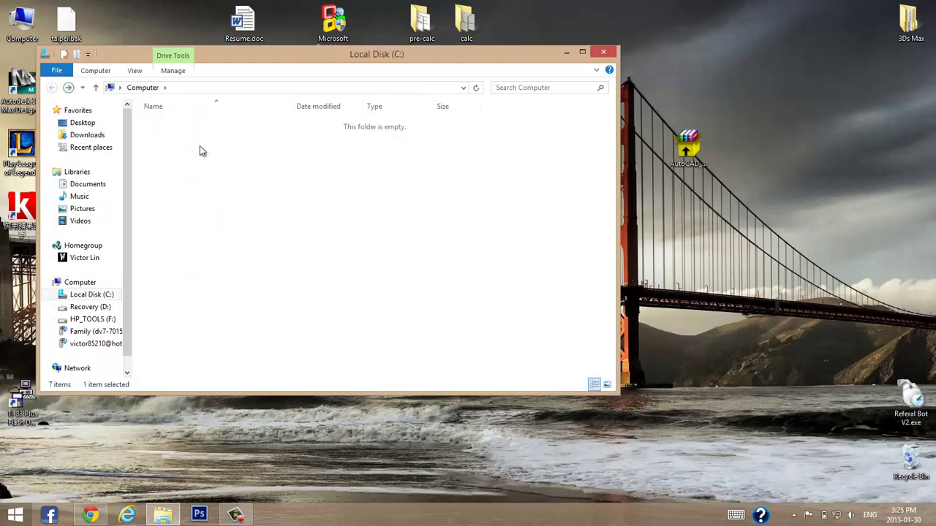
double_click(183, 124)
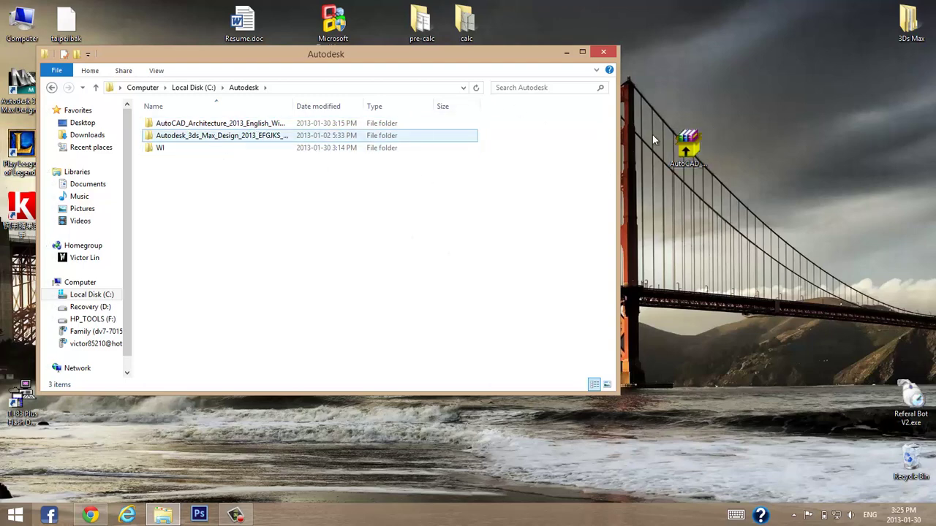
Open the AutoCAD_Architecture_2013_English_Win_64Bit folder inside C:\Autodesk.
click(691, 152)
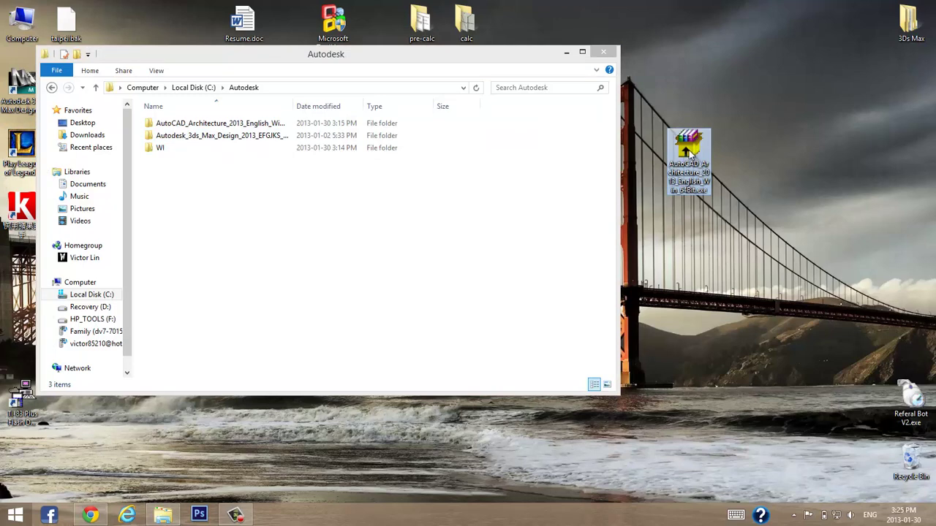
click(215, 243)
double_click(183, 123)
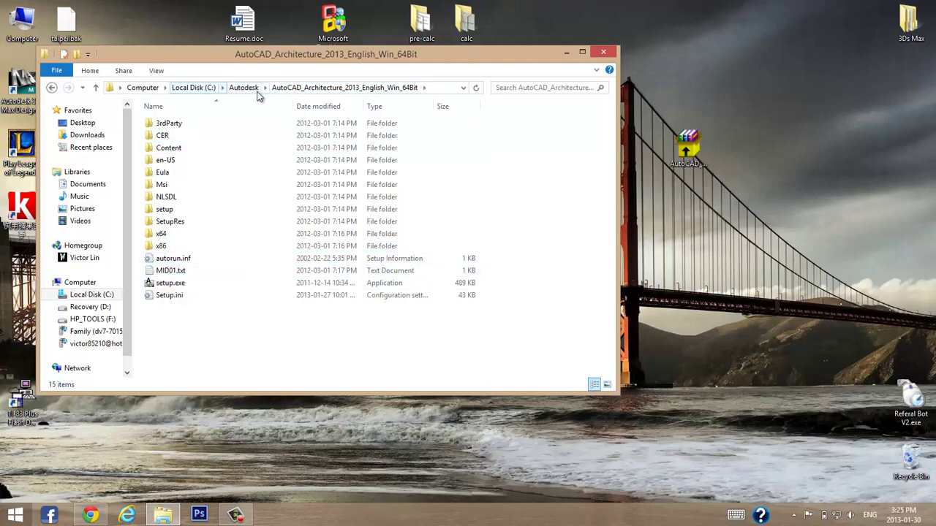
Run setup.exe past the license and product pages, install, then open the failure log.
double_click(176, 284)
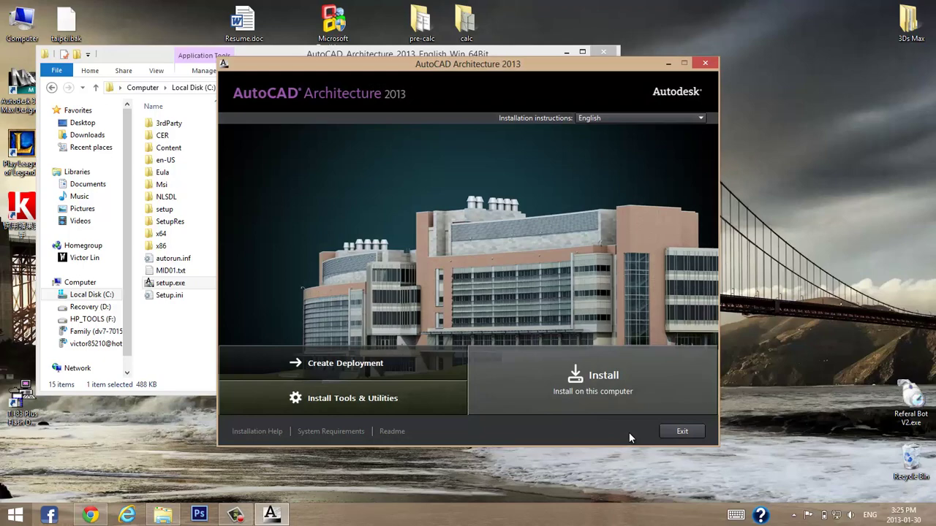
click(597, 379)
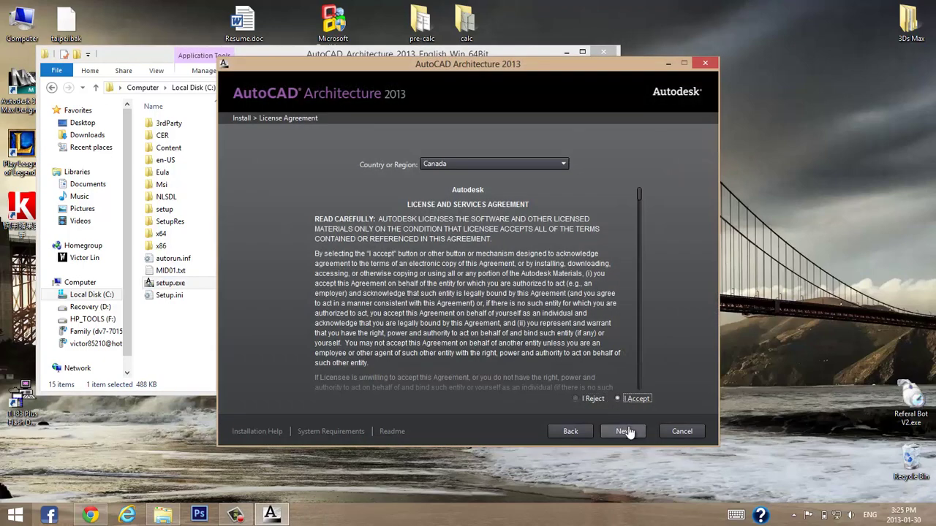
click(626, 431)
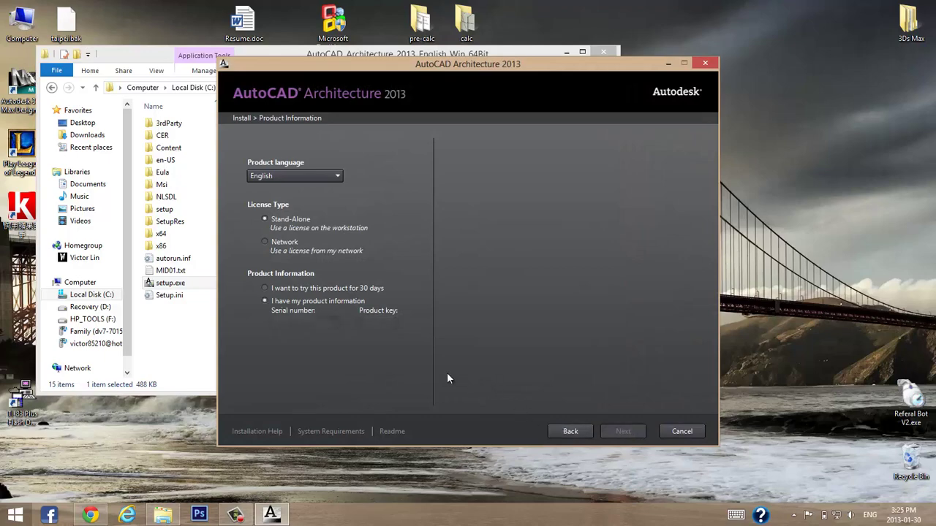
click(621, 431)
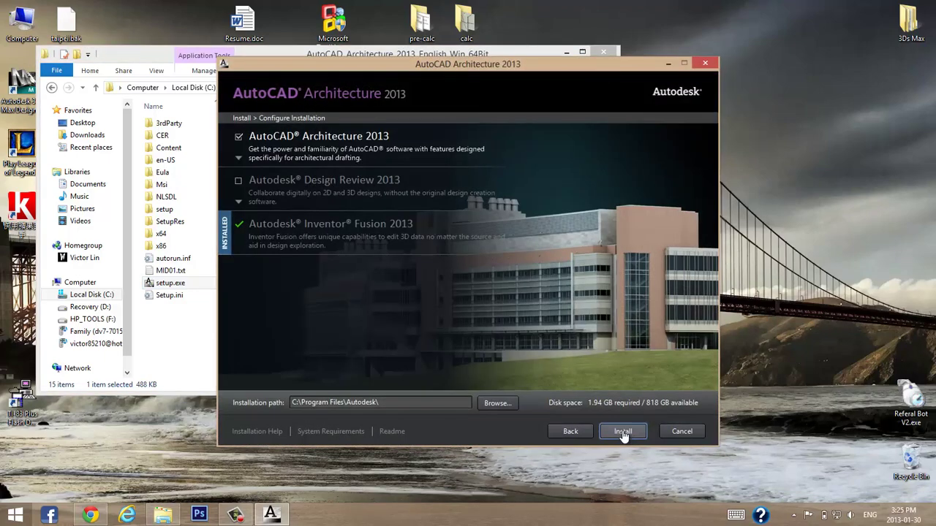
click(616, 432)
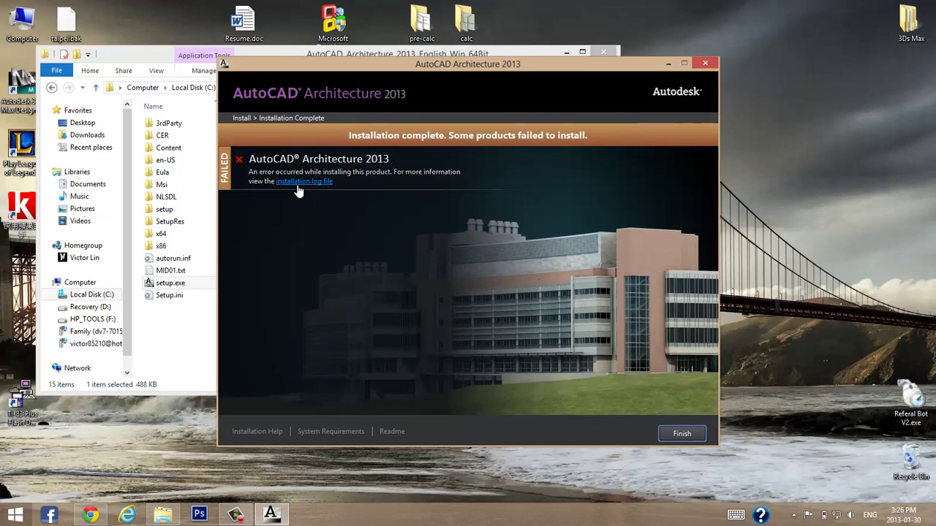
click(326, 182)
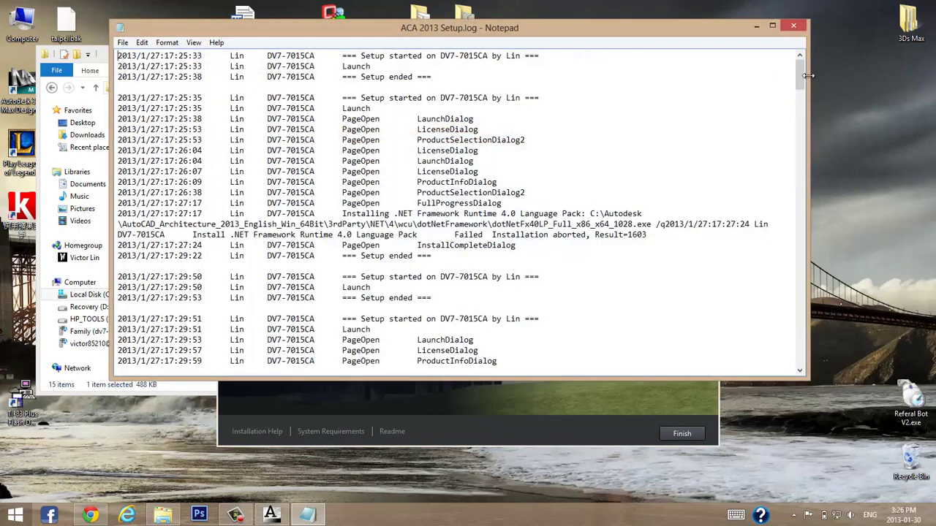
Scroll to the end of Setup.log, highlight the failed .NET Framework 4.0 Language Pack entry, then close it.
drag(799, 70, 816, 362)
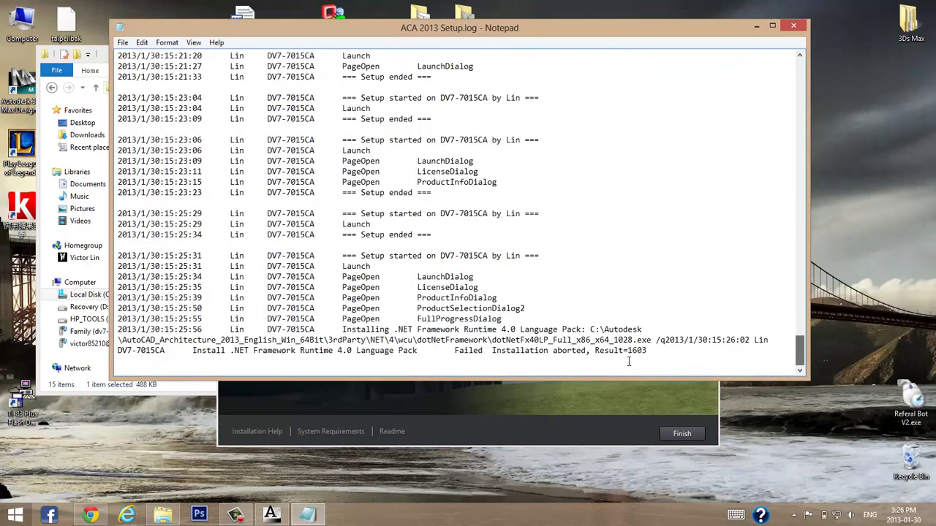
drag(453, 351, 599, 353)
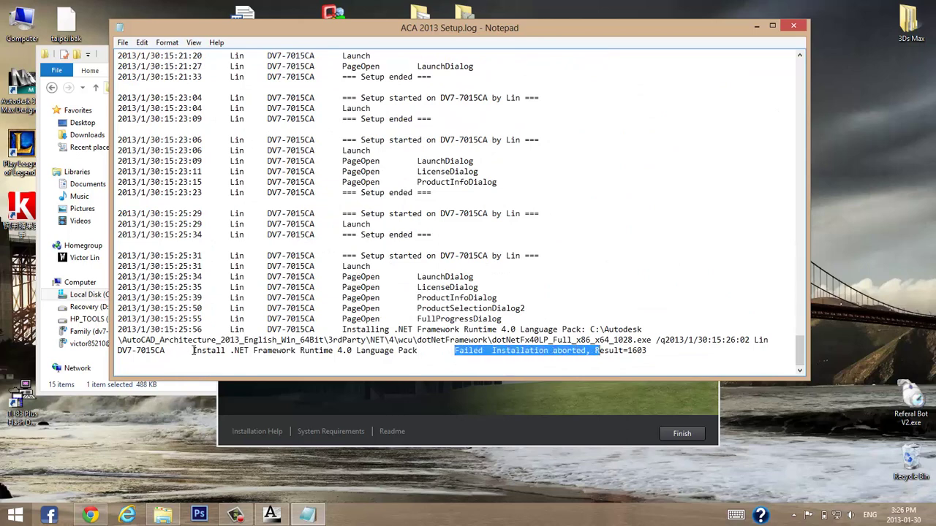
drag(231, 352, 304, 353)
click(343, 352)
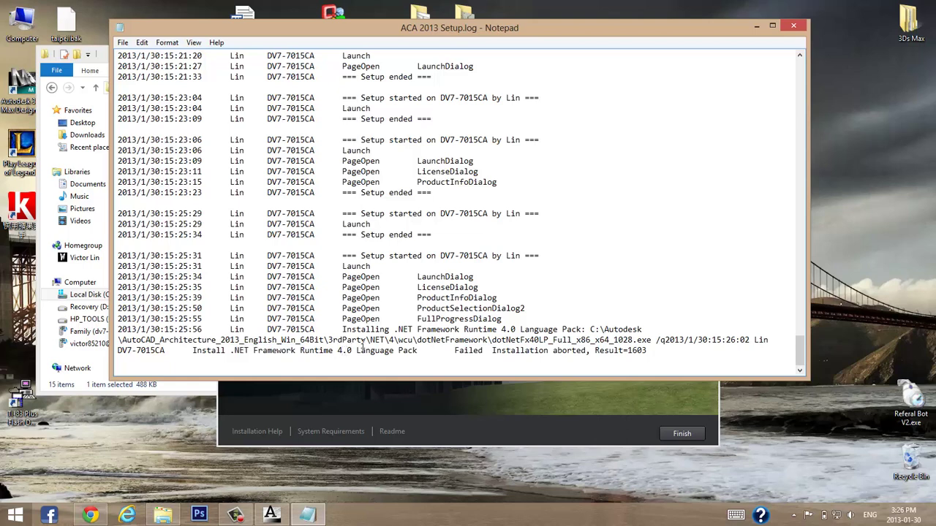
click(797, 27)
Dismiss the finished installer and open Control Panel's Programs category.
key(Return)
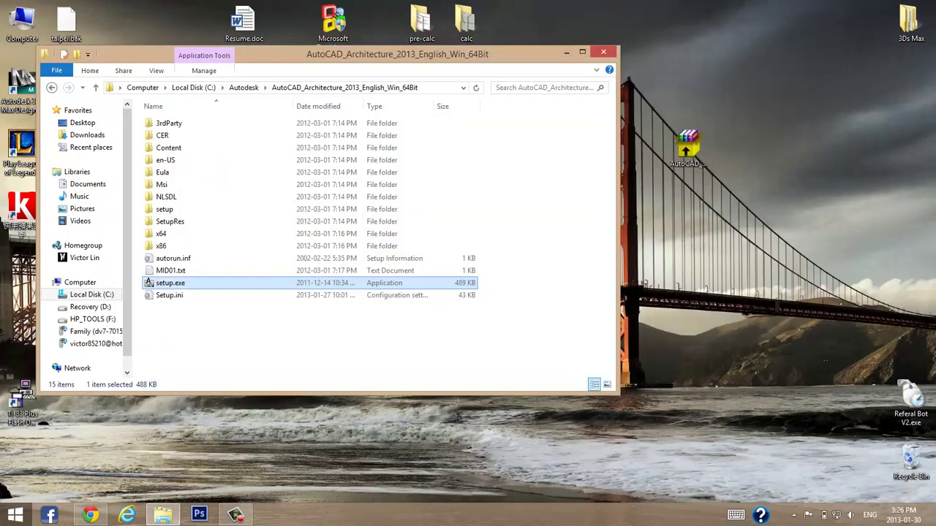
click(14, 515)
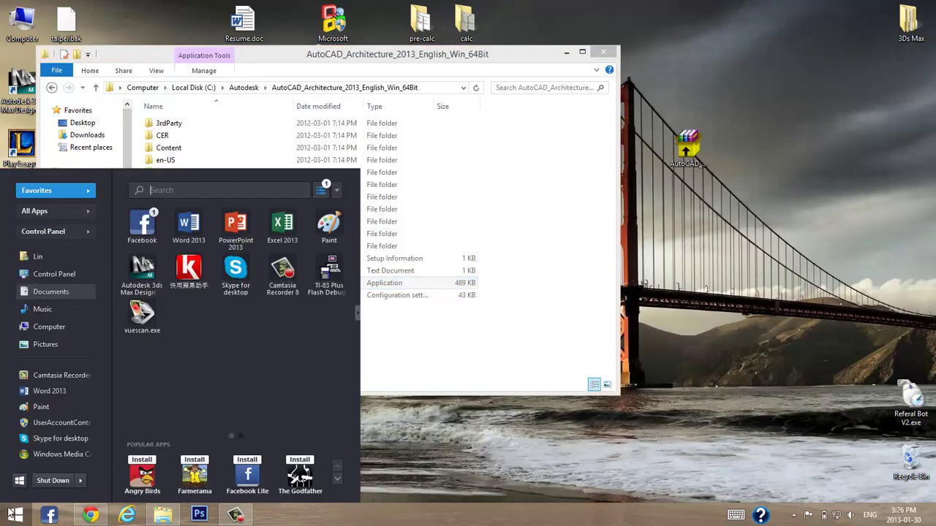
click(55, 275)
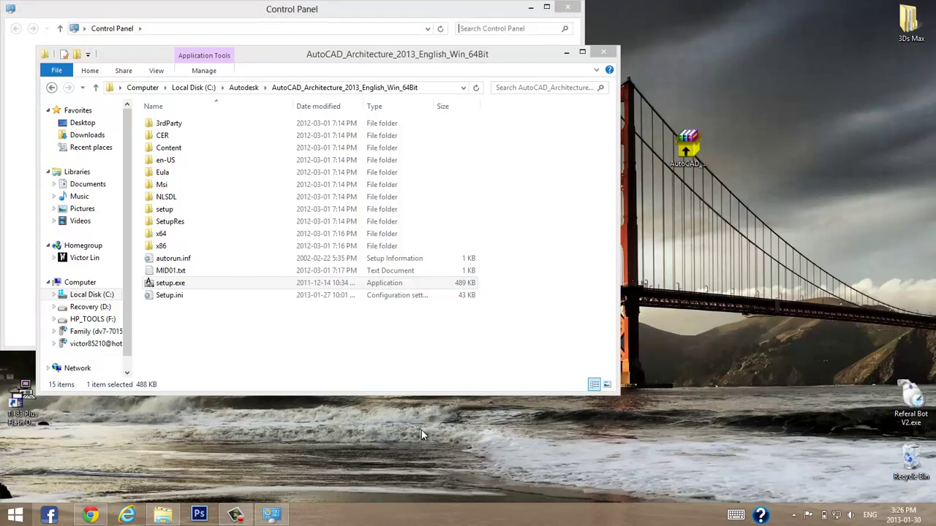
drag(339, 14, 598, 54)
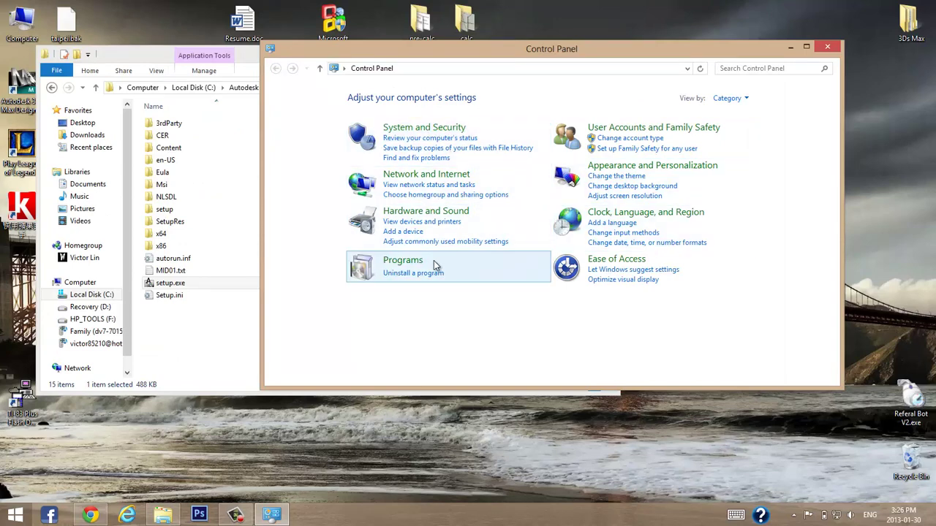
click(400, 262)
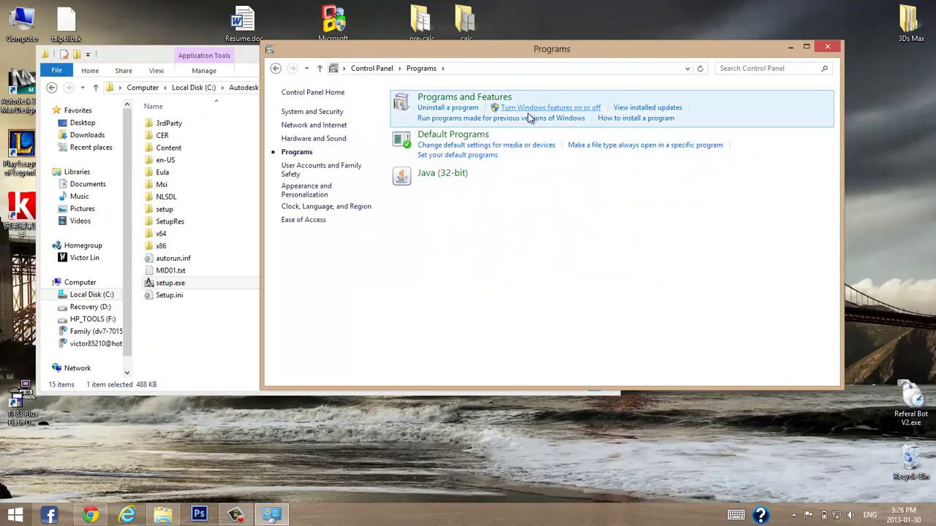
Review the enabled .NET Framework 3.5 and 4.5 Windows features, then open Setup.ini in Notepad.
click(551, 108)
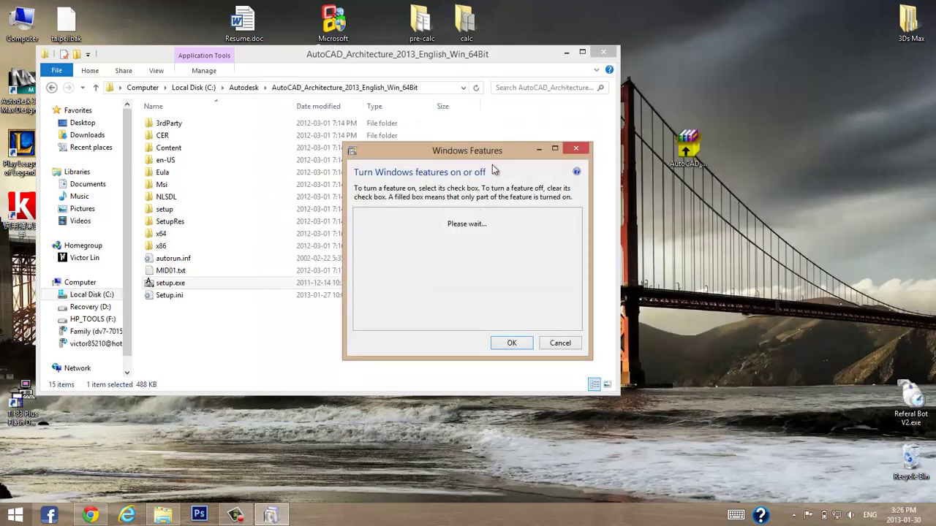
drag(485, 152, 501, 122)
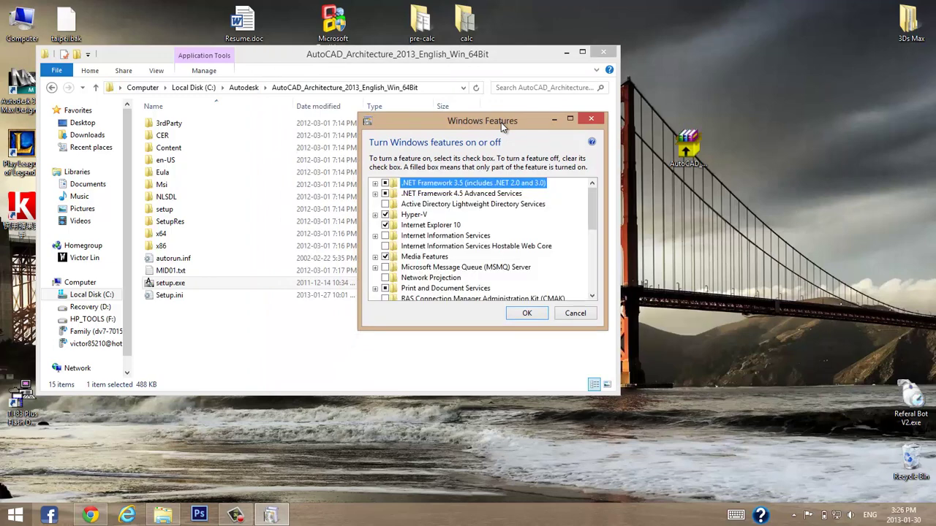
click(374, 184)
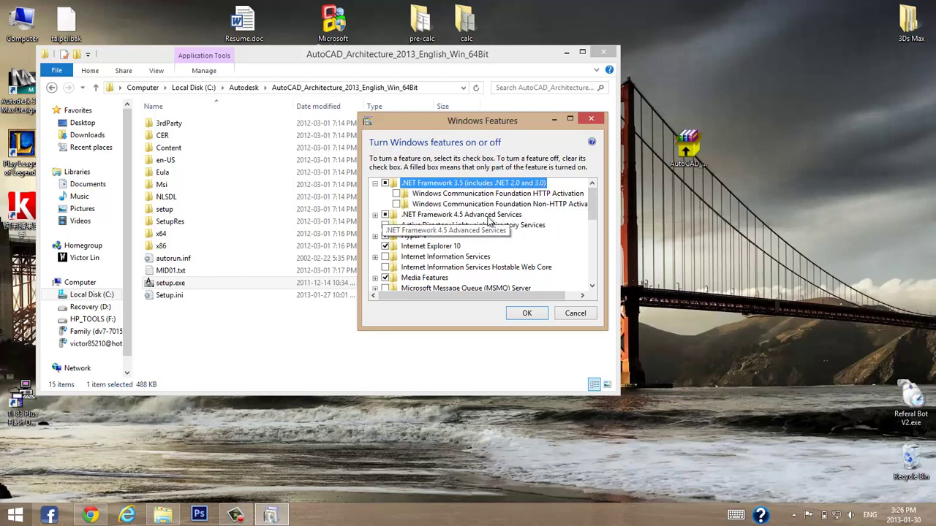
click(374, 214)
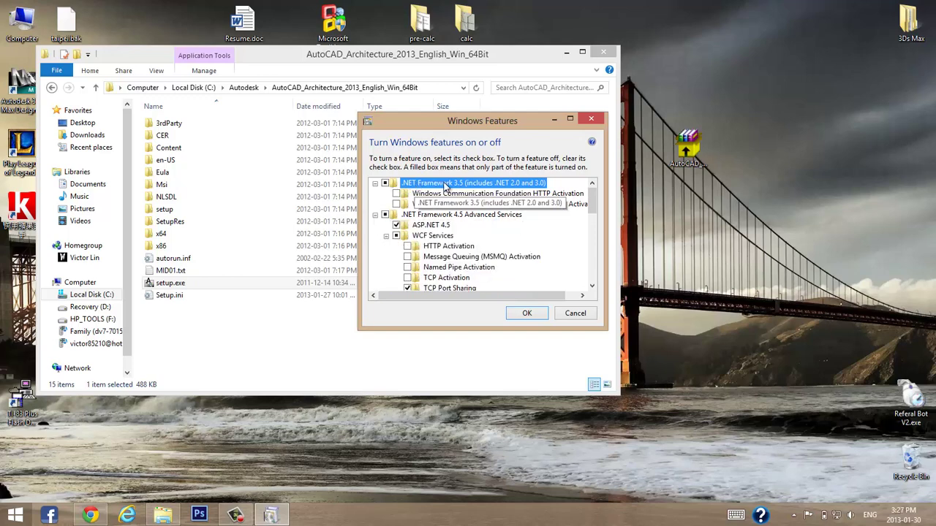
click(417, 215)
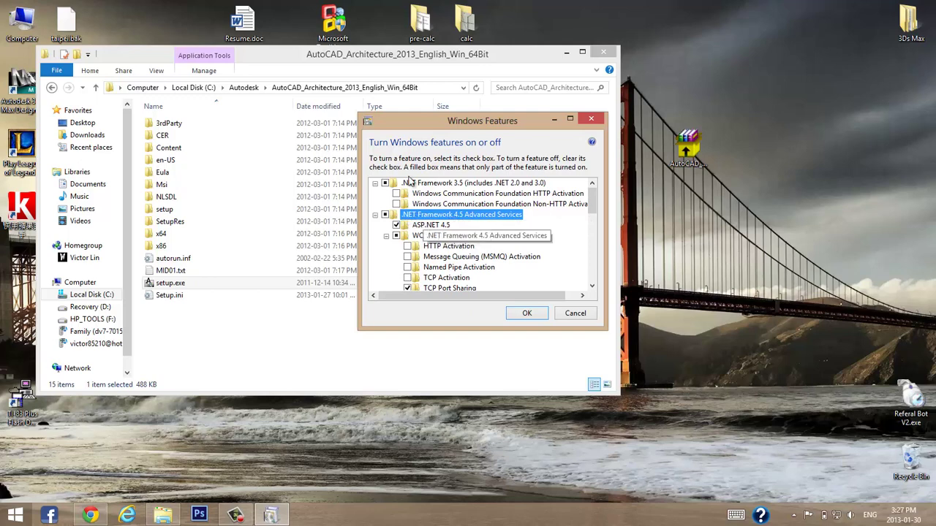
click(519, 316)
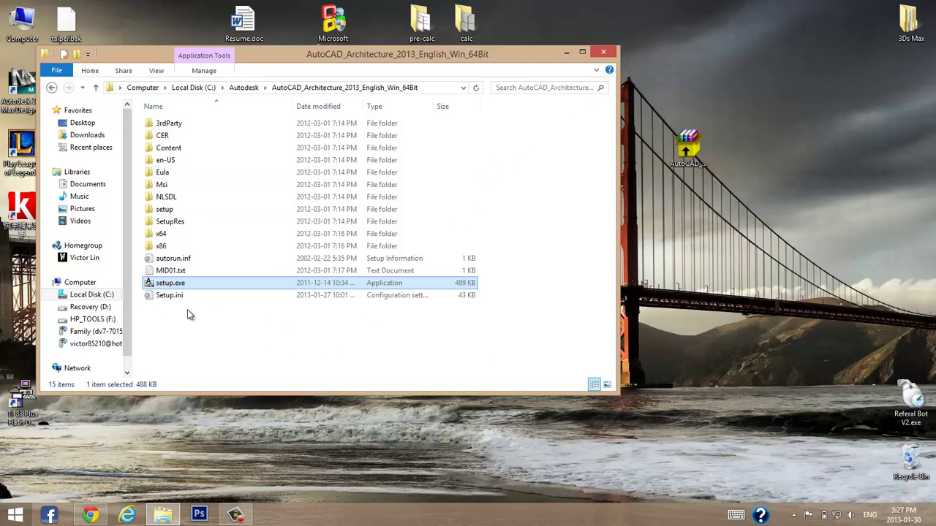
double_click(167, 297)
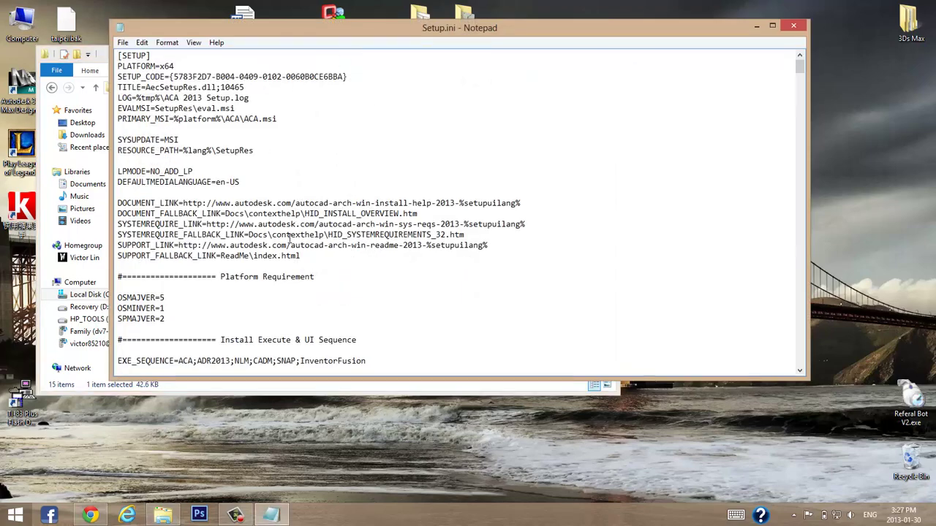
Search Setup.ini for 'net' to locate DOTNET20 on the [ACA] PREREQUISITE line.
key(ctrl+f)
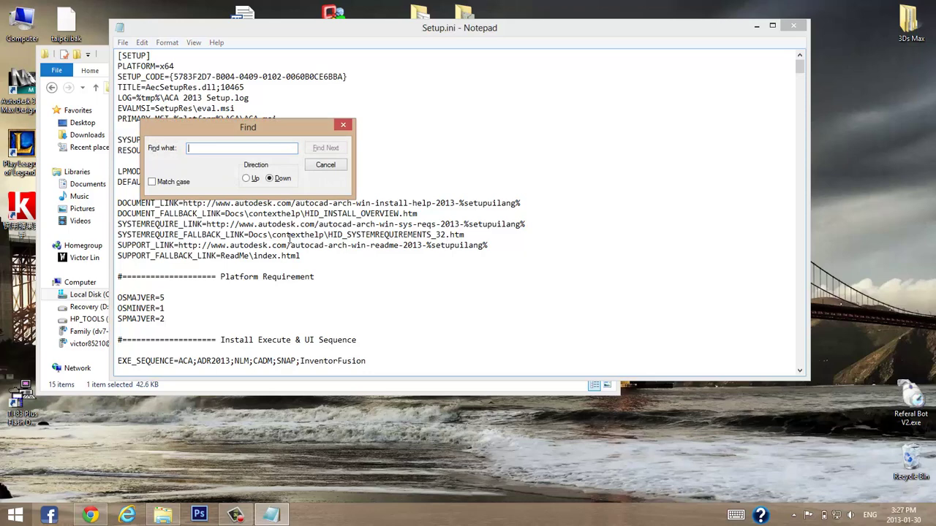
text(net)
key(Return)
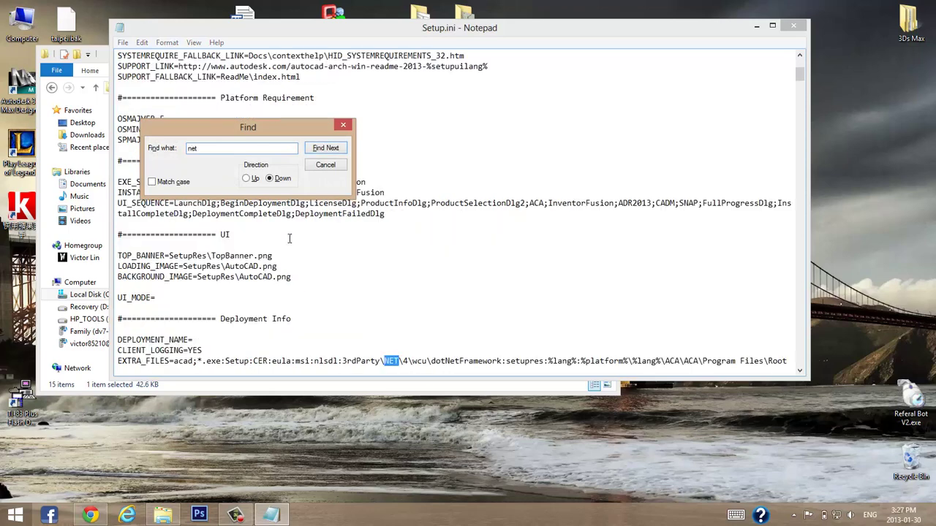
click(326, 166)
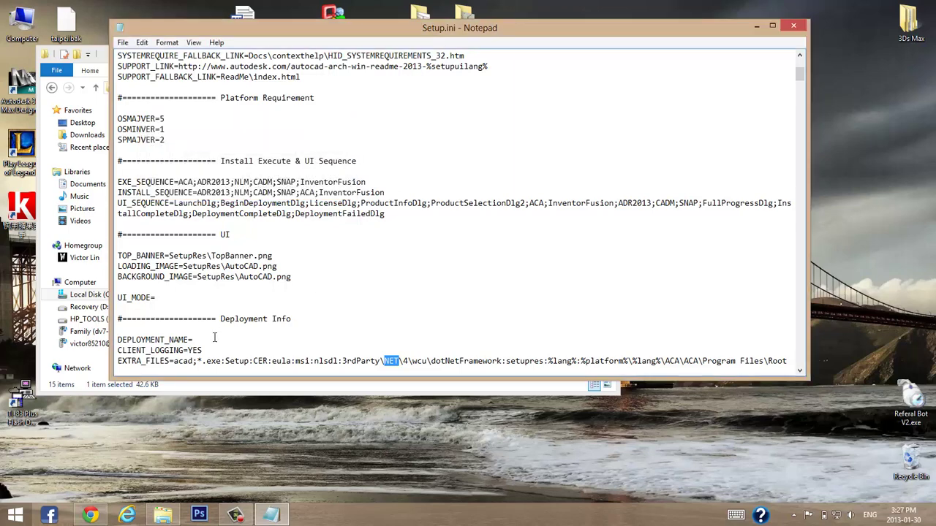
scroll(234, 350, down, 1)
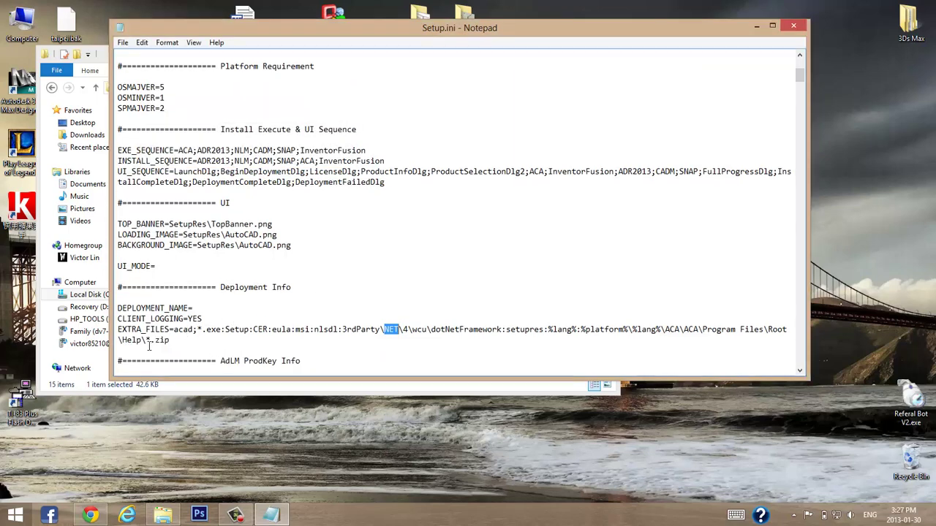
key(ctrl+f)
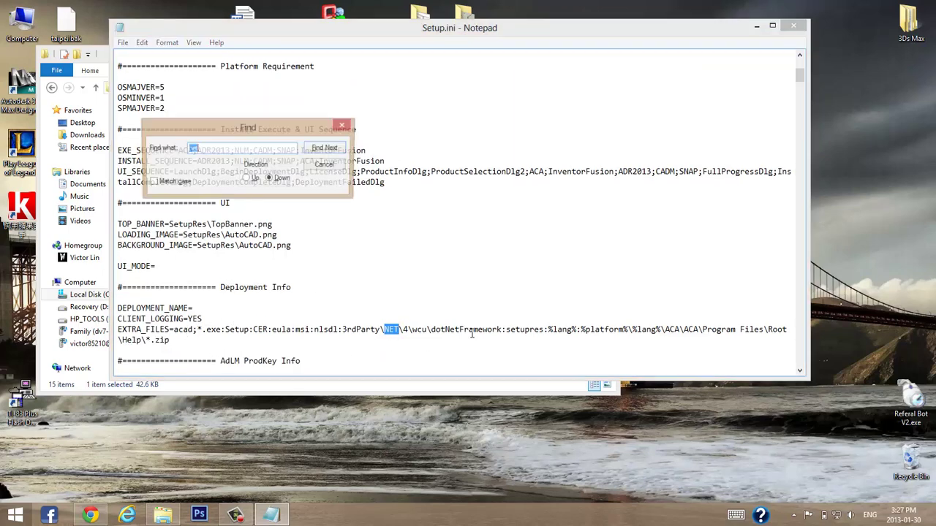
click(325, 149)
click(319, 151)
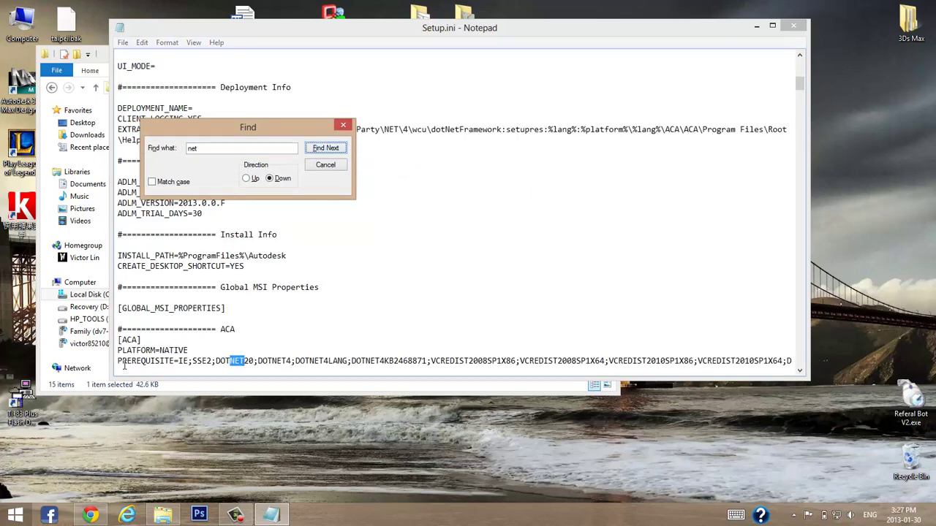
drag(118, 361, 179, 361)
click(325, 165)
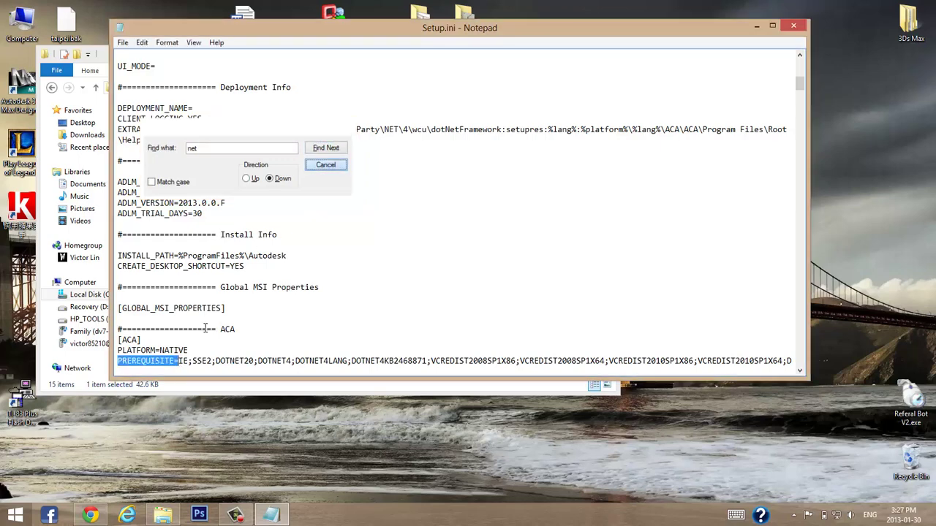
Delete DOTNET20 through DOTNET4KB2468871 from the [ACA] PREREQUISITE line.
click(189, 361)
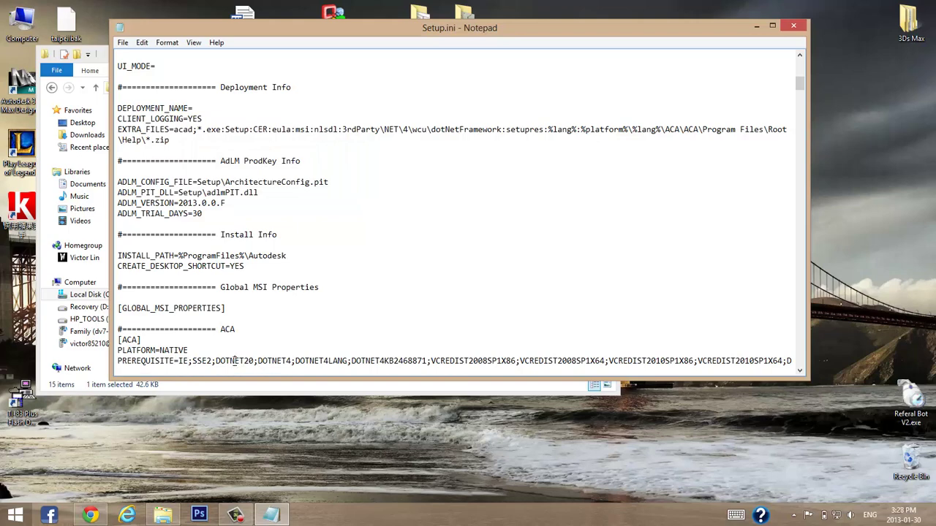
drag(215, 361, 427, 358)
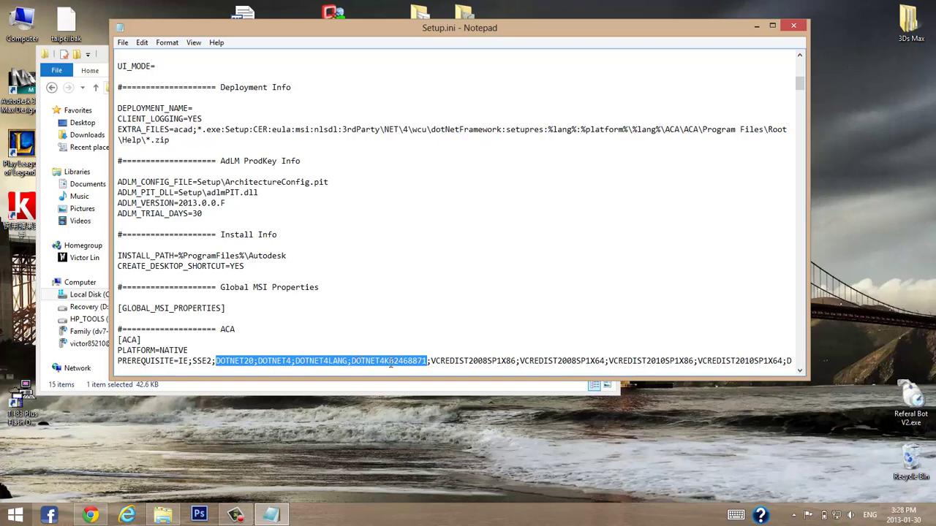
key(BackSpace)
key(BackSpace)
key(ctrl+f)
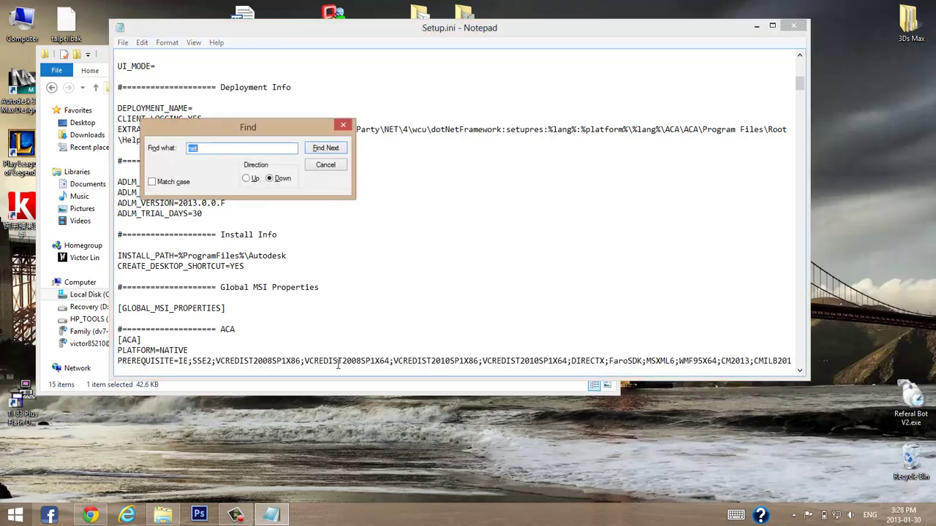
Delete the DOTNET entries from the InventorFusion and Design Review PREREQUISITE lines, then search 'net' again.
click(325, 148)
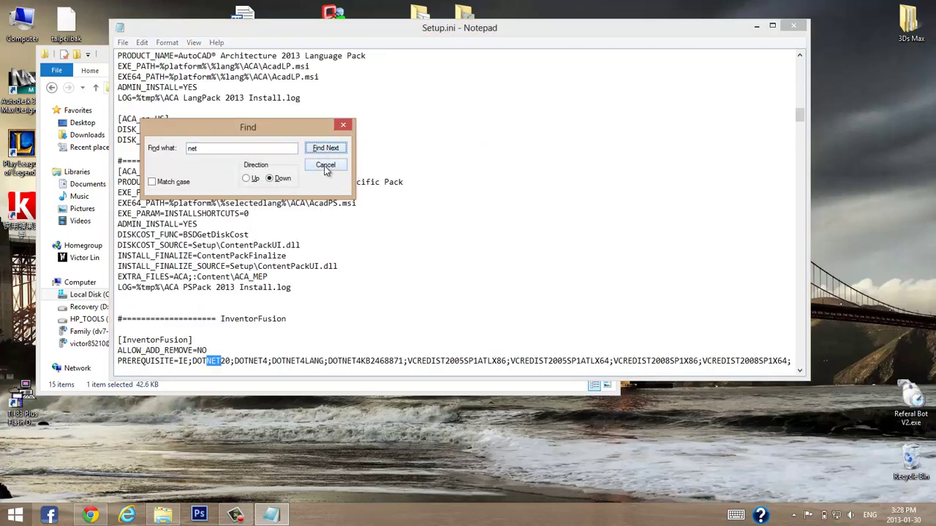
click(325, 165)
drag(192, 361, 407, 356)
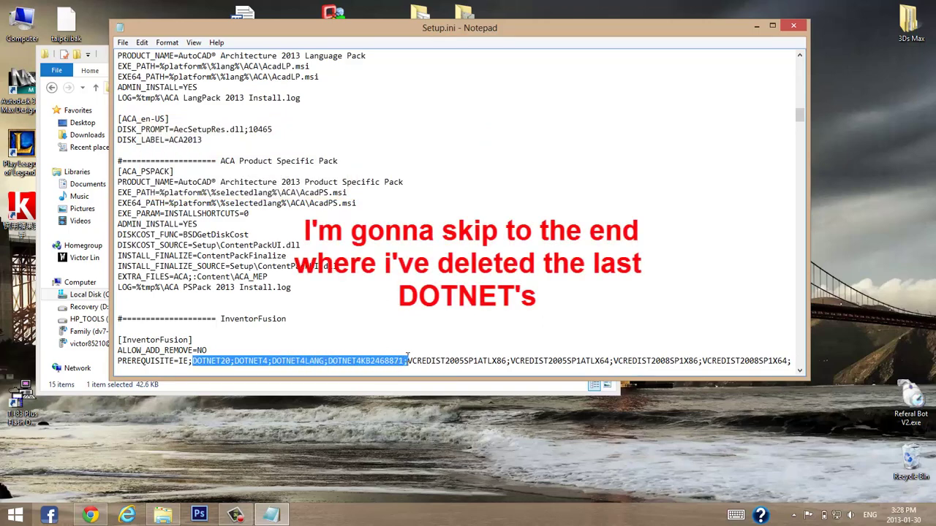
key(Delete)
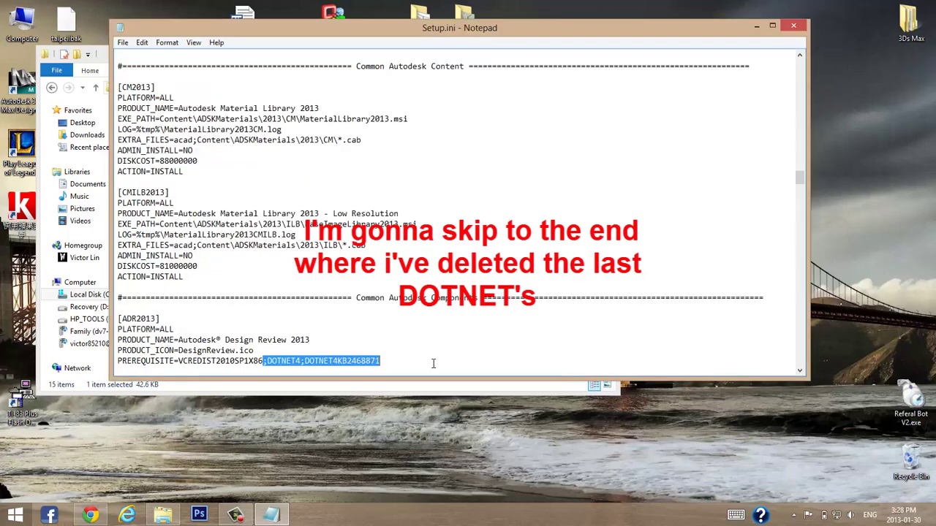
key(Delete)
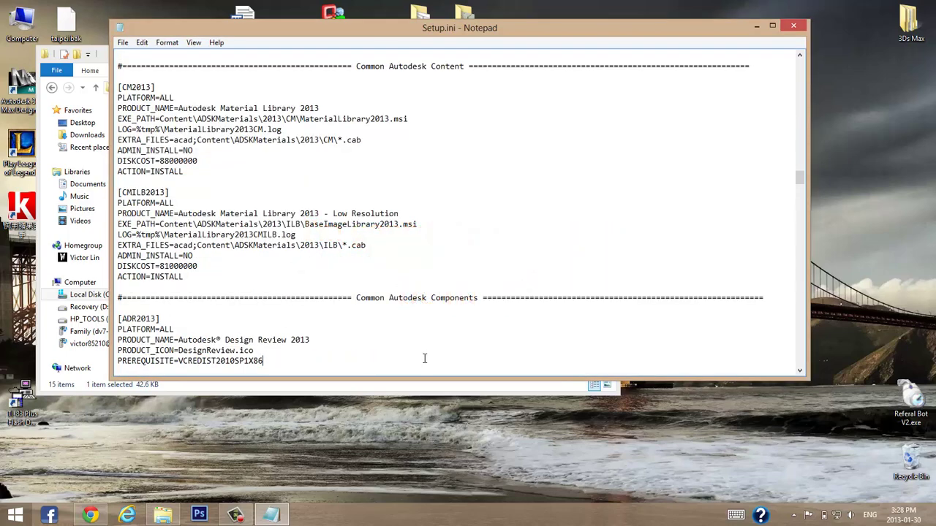
key(ctrl+f)
click(316, 152)
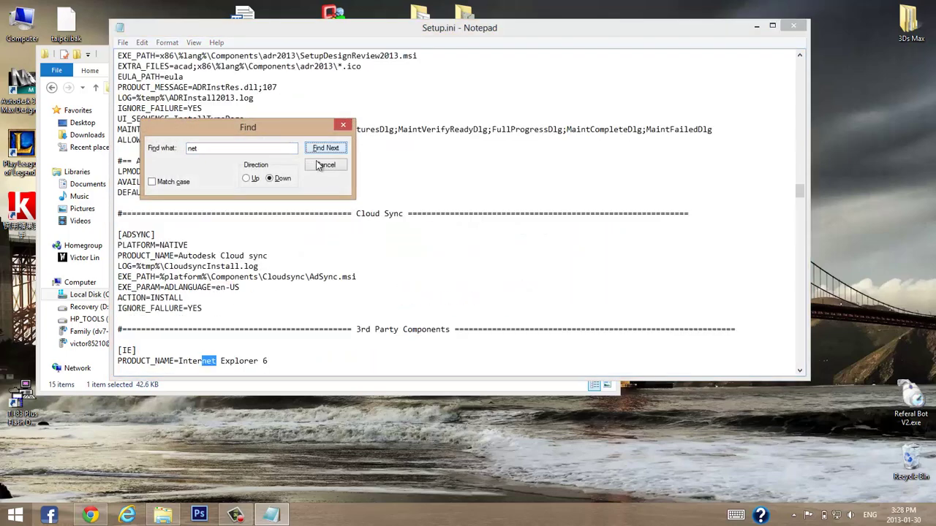
Step through the remaining 'net' matches and inspect the PREREQUISITE lines for leftover DOTNET entries.
click(327, 151)
click(326, 150)
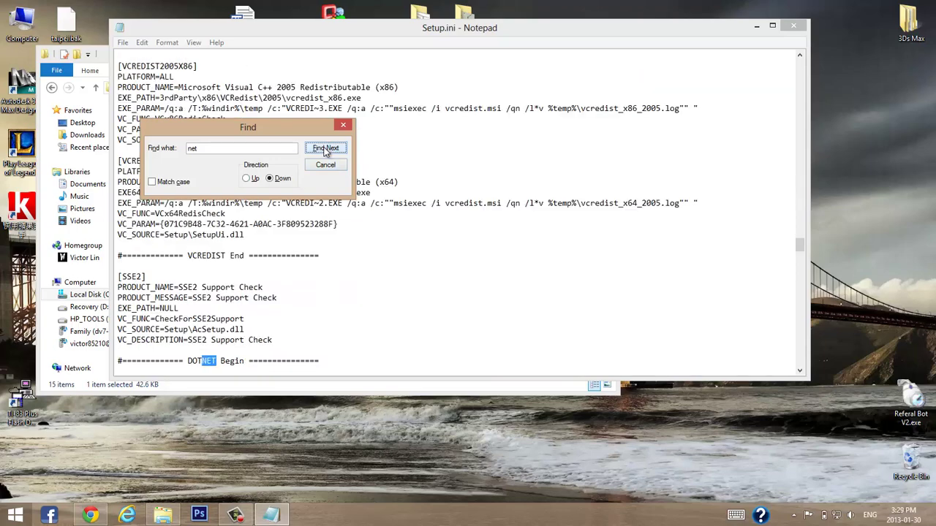
click(327, 150)
click(325, 165)
click(185, 349)
drag(178, 340, 291, 341)
scroll(122, 301, down, 2)
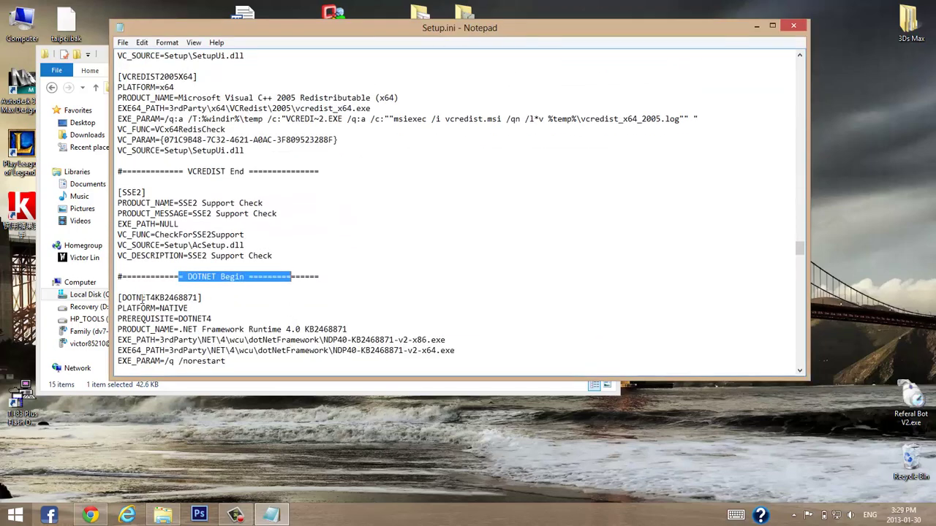
drag(122, 298, 253, 361)
scroll(253, 361, down, 2)
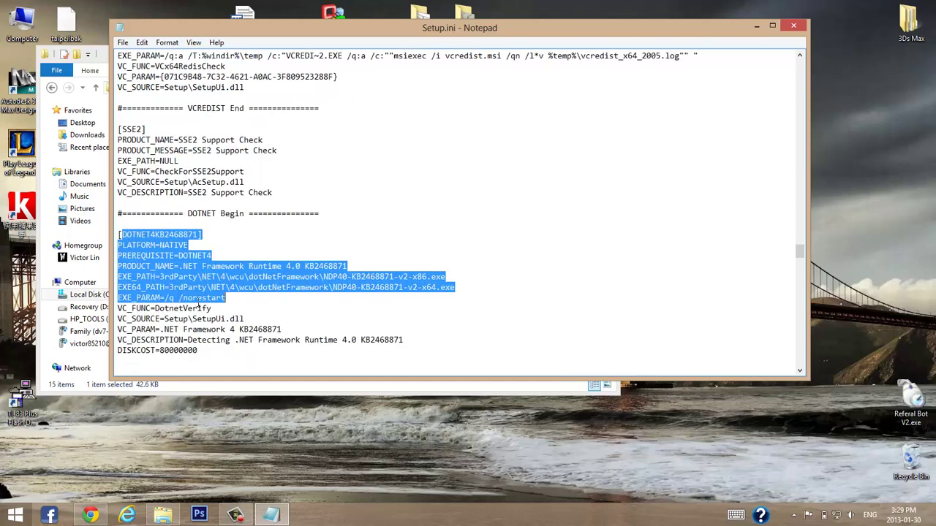
click(165, 300)
drag(189, 266, 317, 420)
scroll(279, 282, up, 9)
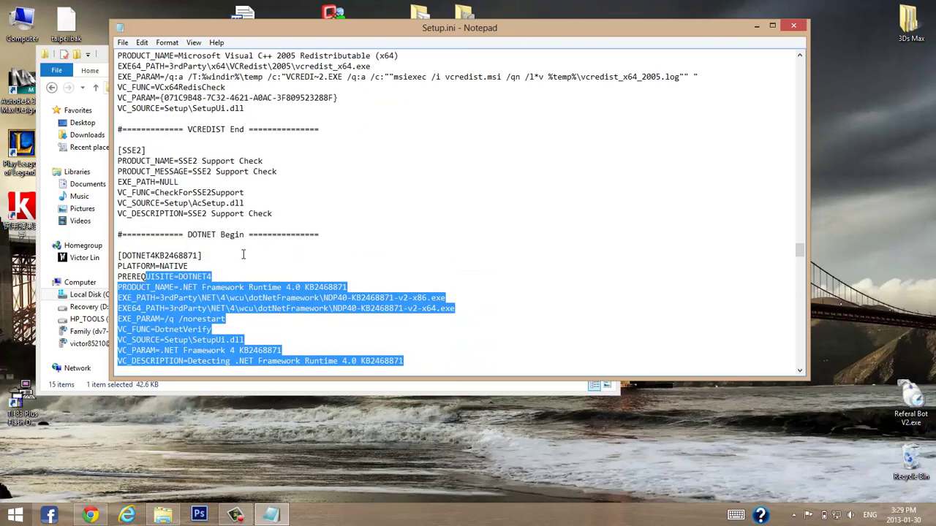
click(395, 222)
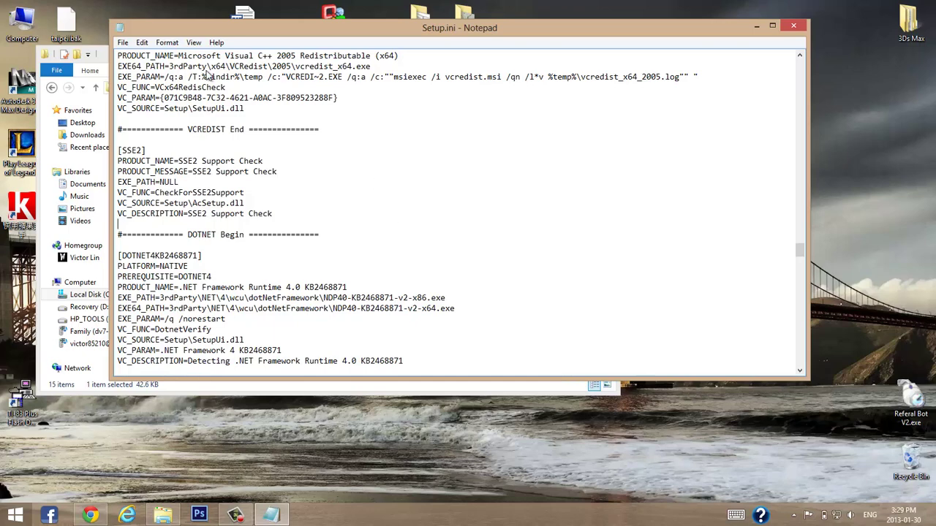
scroll(291, 145, up, 5)
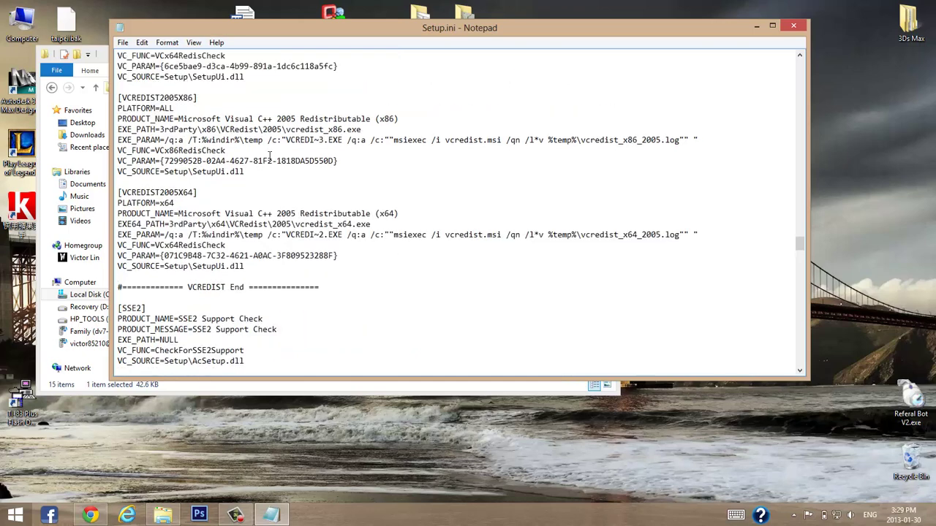
Save the edited Setup.ini and close Notepad.
click(121, 45)
click(166, 86)
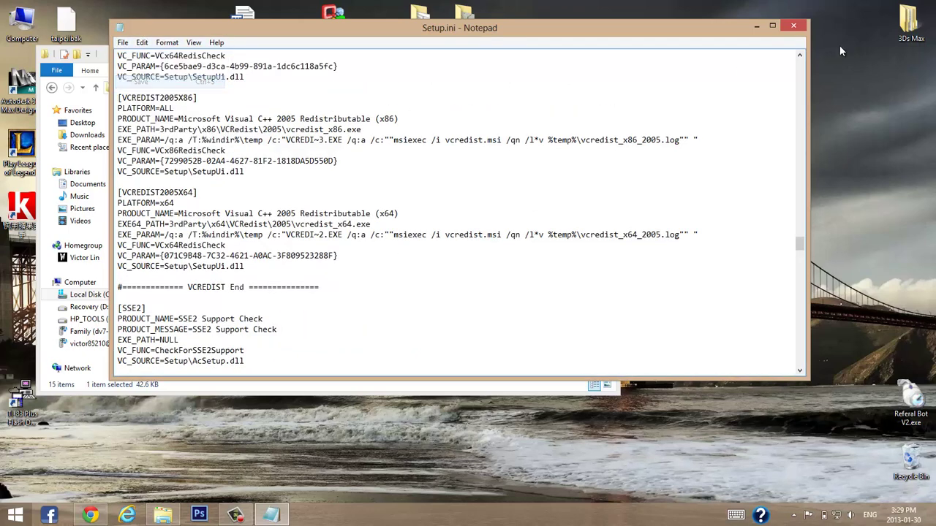
click(793, 26)
Relaunch setup.exe, accept the license agreement, and install AutoCAD Architecture 2013.
double_click(167, 283)
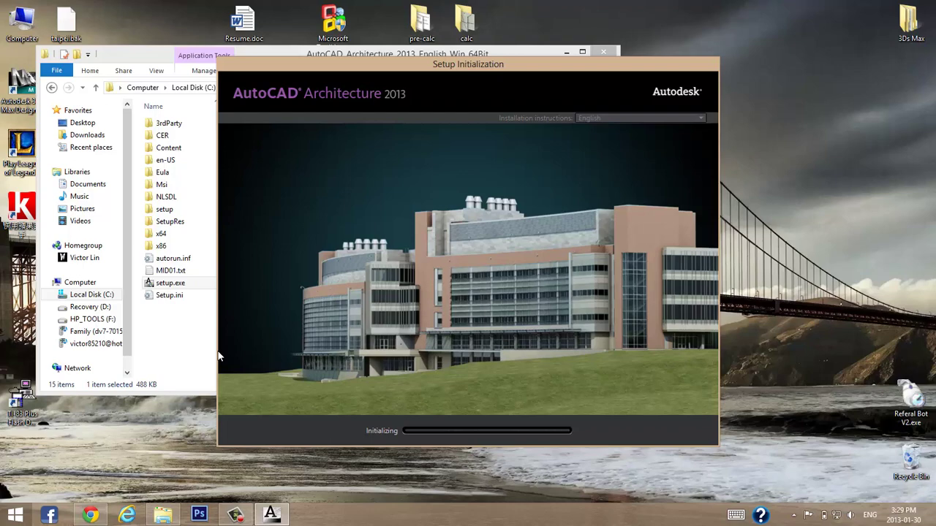
click(588, 376)
click(629, 400)
click(622, 431)
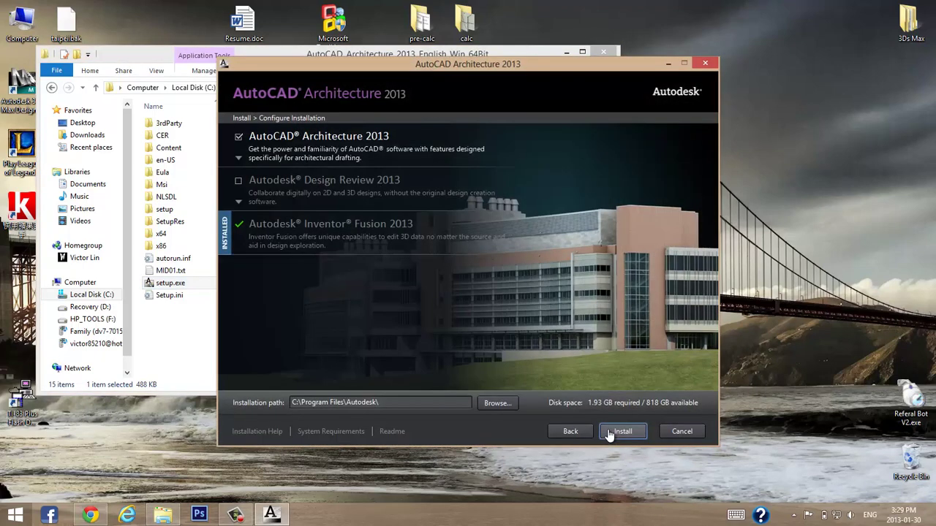
click(620, 433)
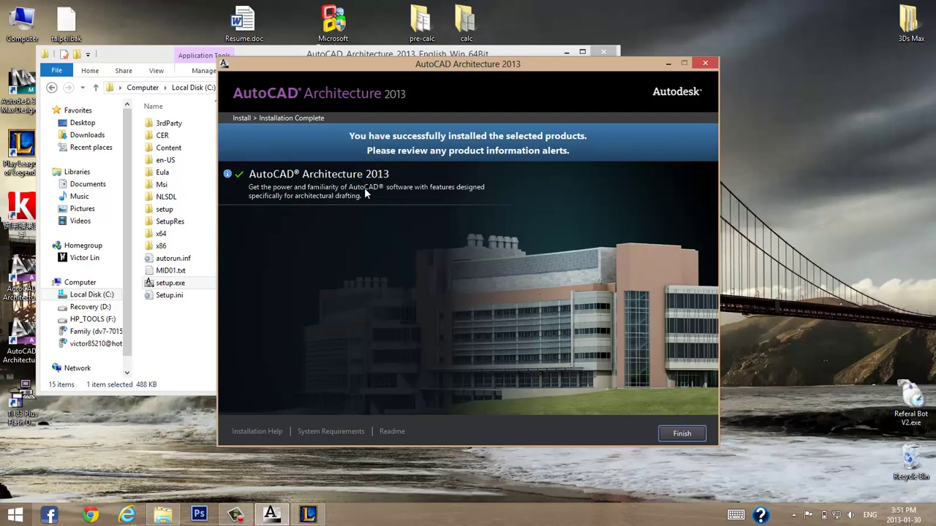
Finish the installer and minimize the File Explorer window.
click(680, 435)
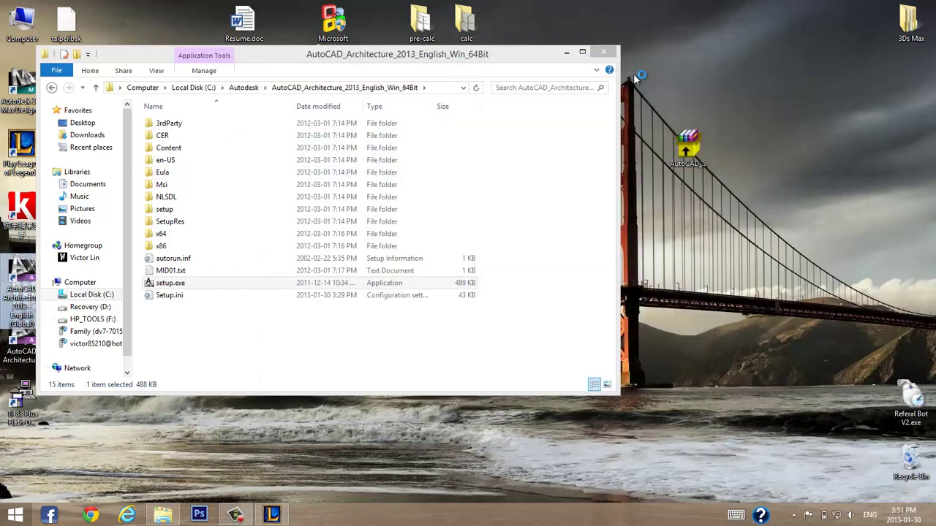
click(566, 52)
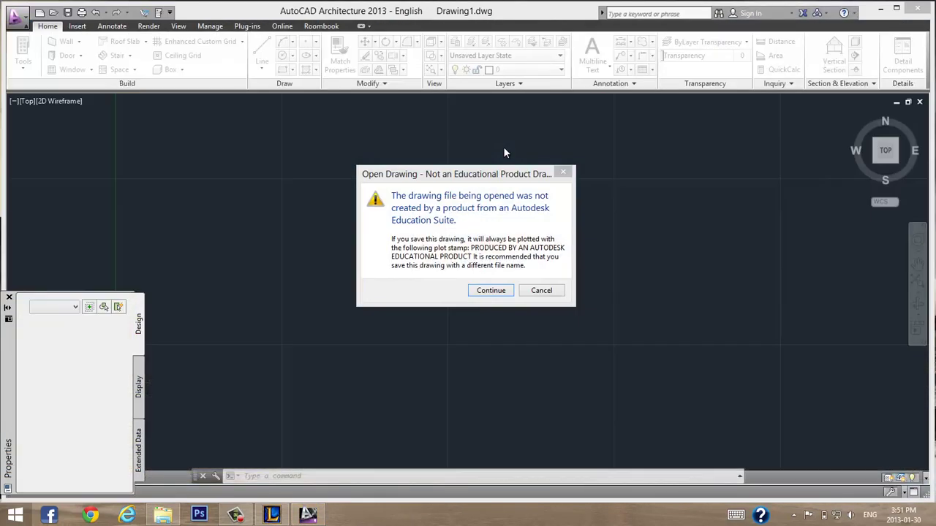
Dismiss the educational warning and Welcome screen, then draw the first line segment with L.
click(501, 290)
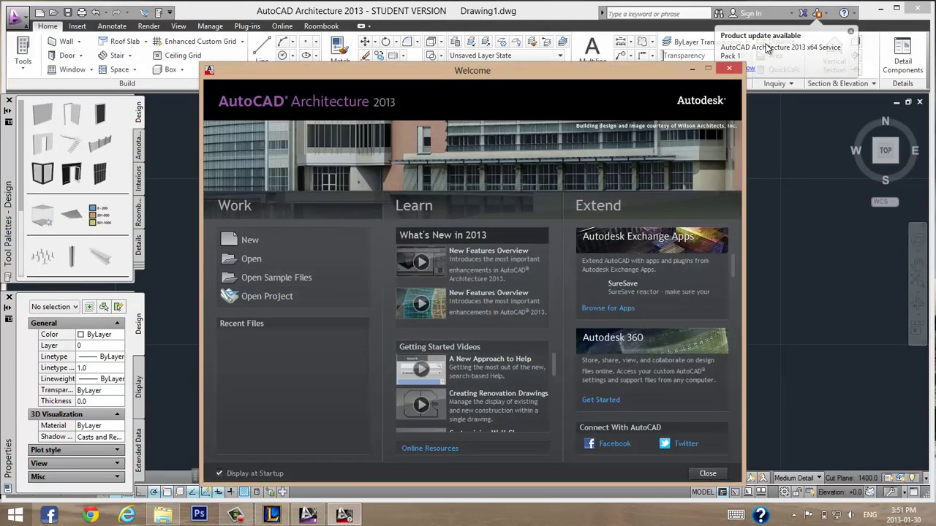
click(728, 69)
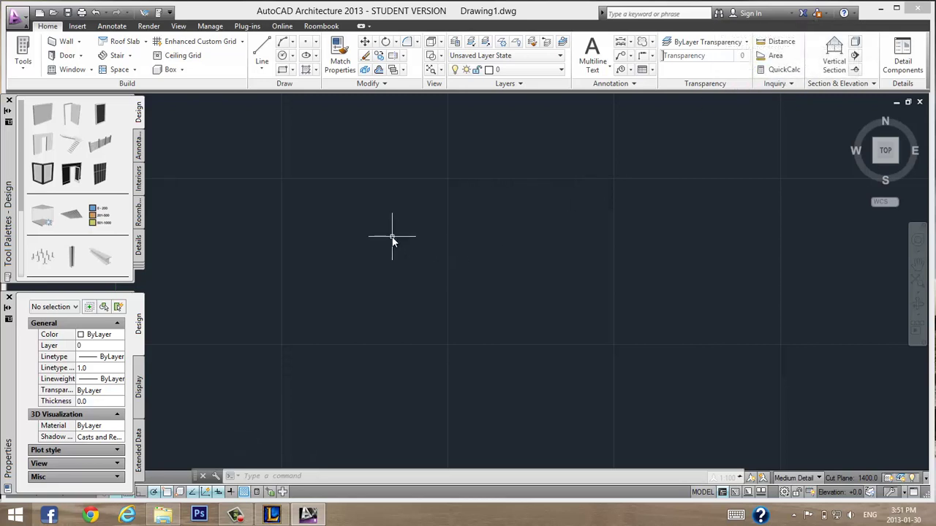
text(l)
key(Return)
click(798, 197)
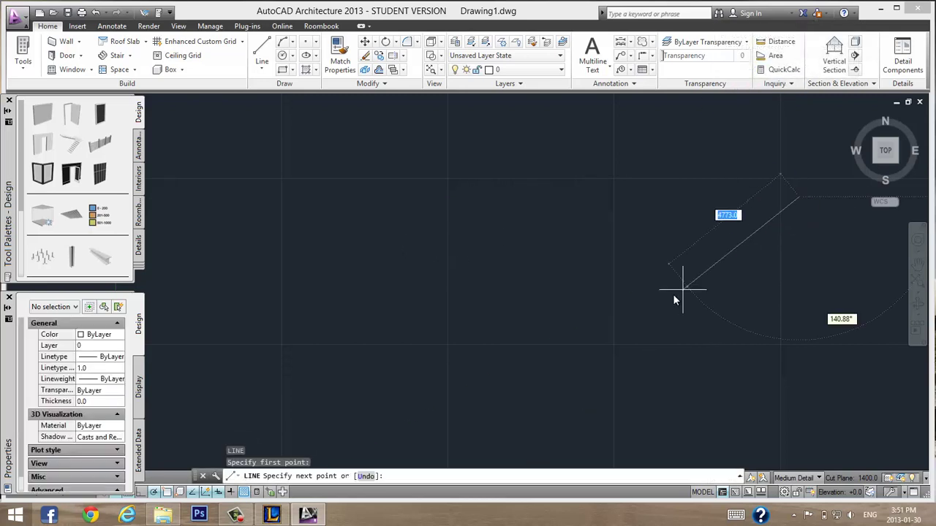
click(673, 294)
Add five more vertices and close the line chain back at its starting point.
click(419, 176)
click(285, 235)
click(286, 280)
click(594, 187)
click(680, 187)
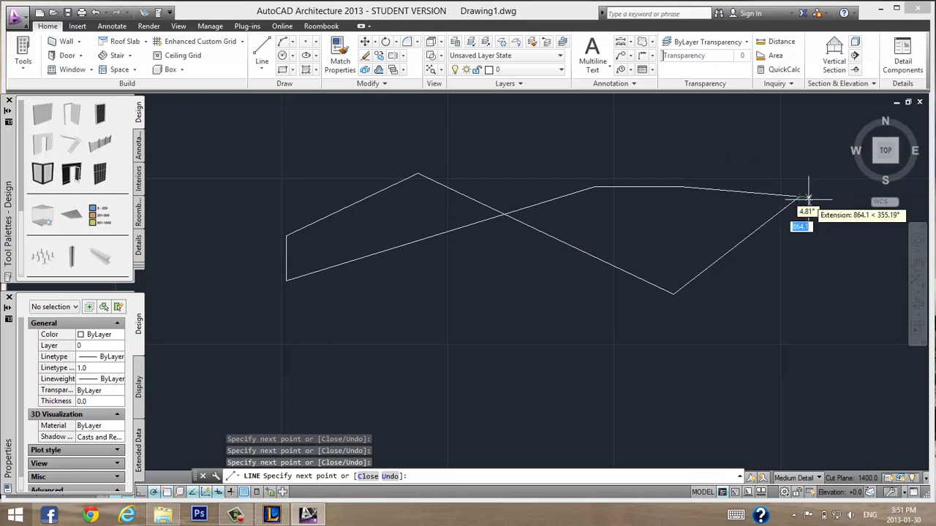
click(807, 197)
key(Escape)
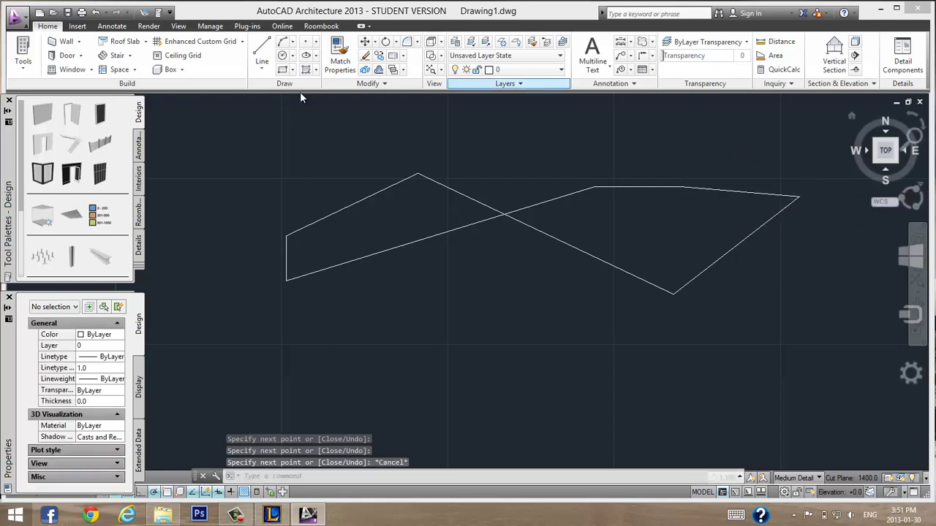